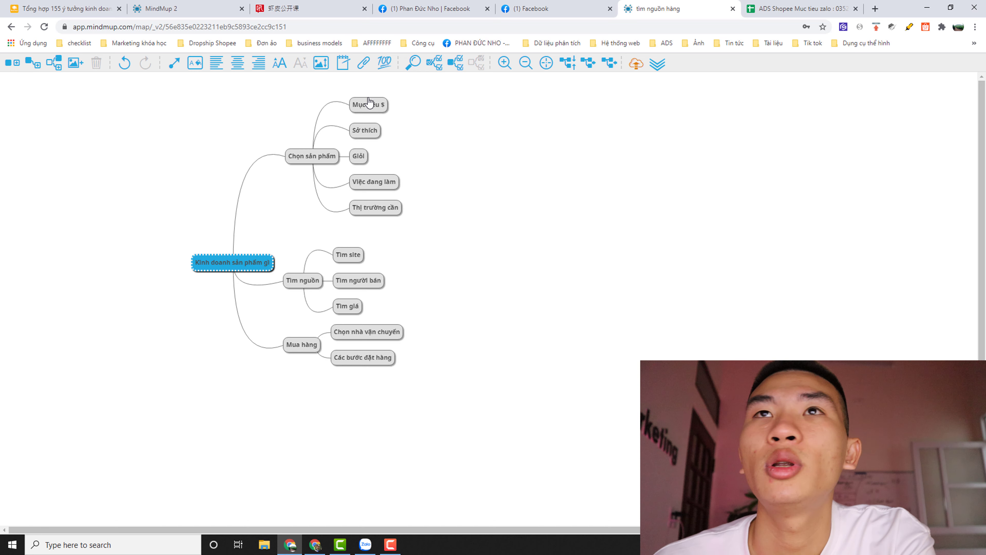
Step: Select the Mục tiêu $ node in the mind map, then switch to the Google Sheets file and examine the Kích sóng row on Trang tính1
{"action": "left_click", "coordinate": [376, 105]}
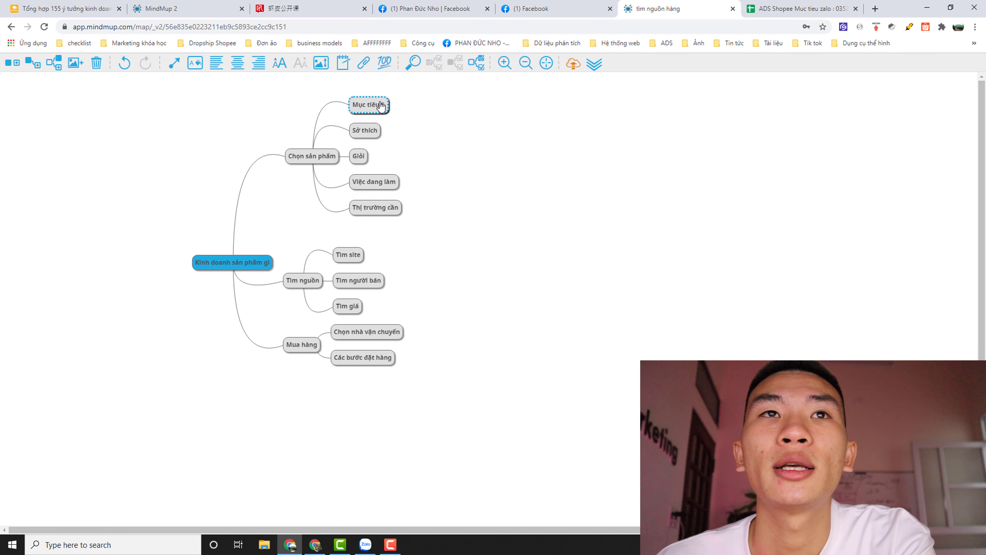
{"action": "left_click", "coordinate": [777, 9]}
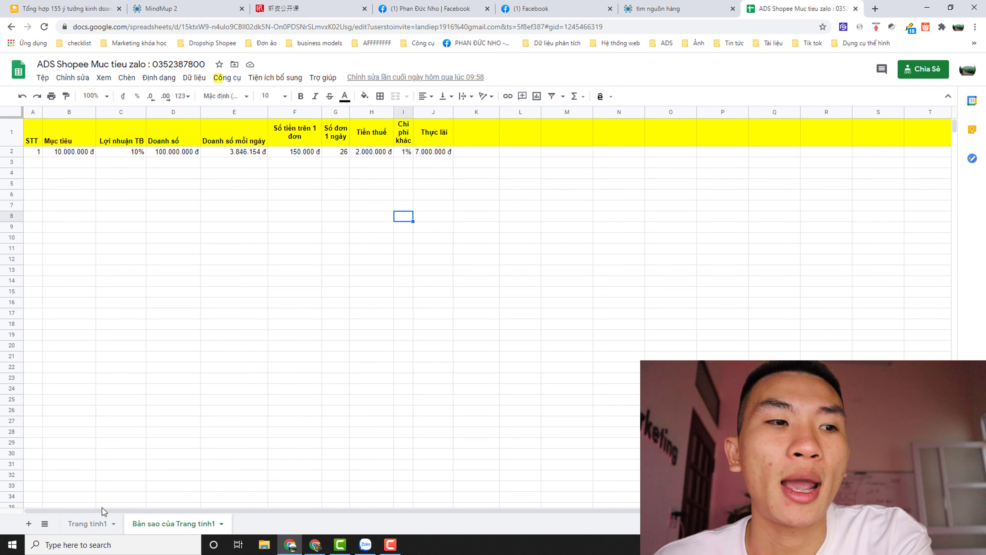
{"action": "left_click", "coordinate": [90, 523]}
{"action": "left_click", "coordinate": [64, 152]}
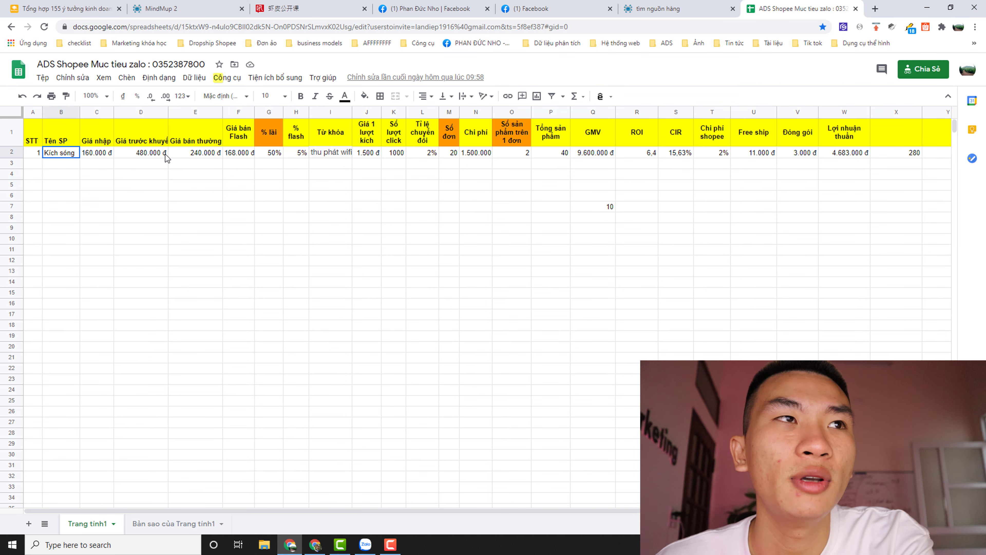
{"action": "left_click_drag", "start_coordinate": [167, 157], "coordinate": [847, 153]}
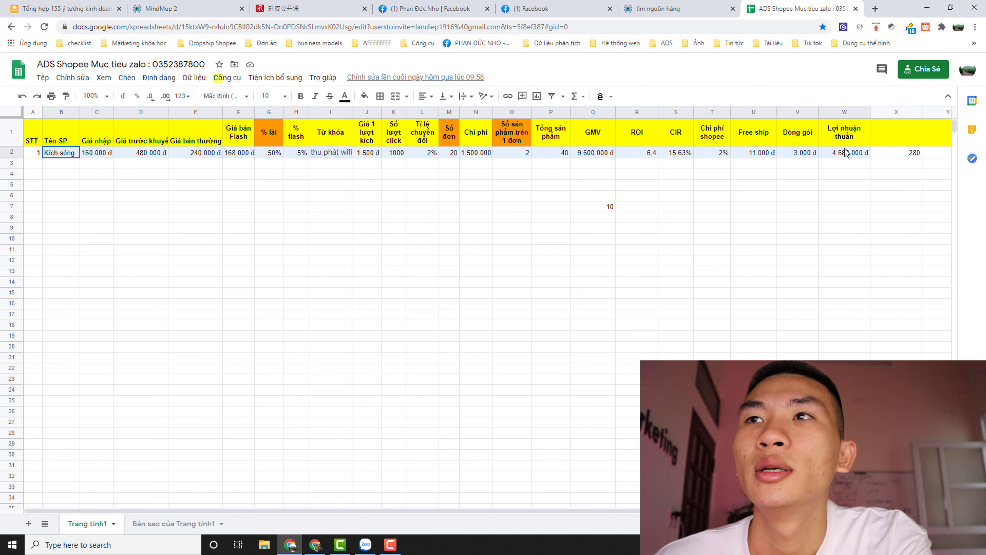
{"action": "left_click", "coordinate": [897, 153]}
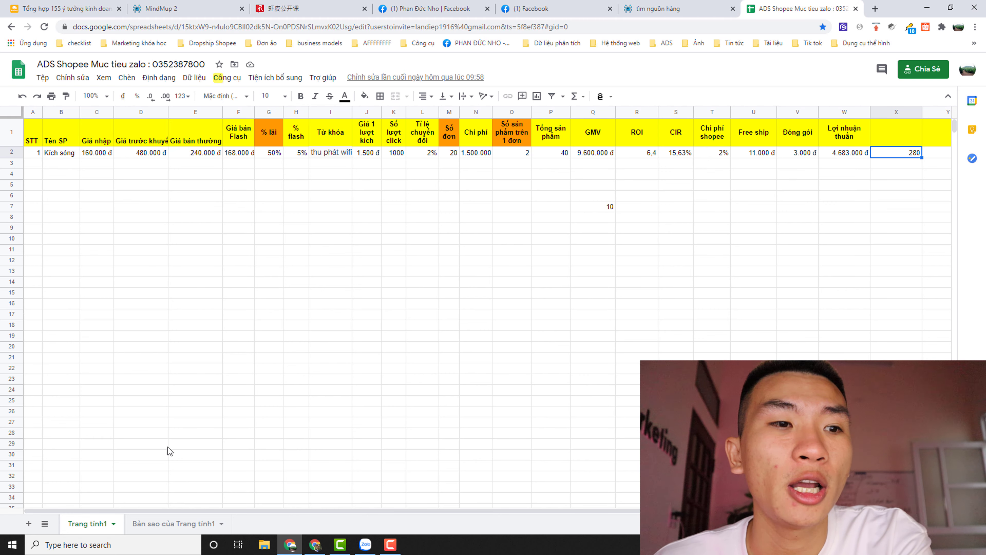
Step: Open the Bản sao của Trang tính1 sheet and examine the Mục tiêu and Lợi nhuận TB values in row 2
{"action": "left_click", "coordinate": [171, 522]}
{"action": "left_click", "coordinate": [312, 282]}
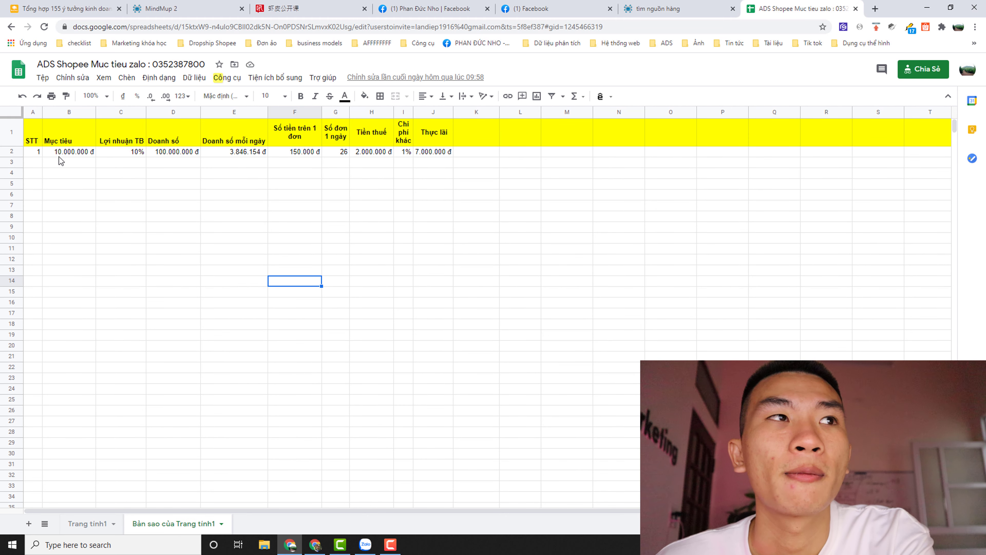
{"action": "left_click", "coordinate": [66, 152]}
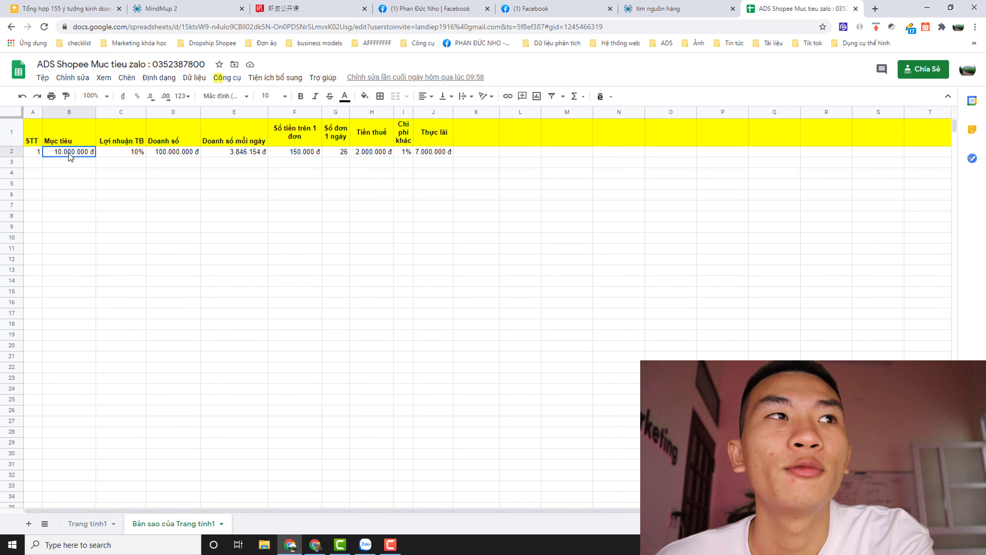
{"action": "left_click", "coordinate": [142, 152]}
{"action": "left_click", "coordinate": [206, 175]}
{"action": "left_click", "coordinate": [113, 153]}
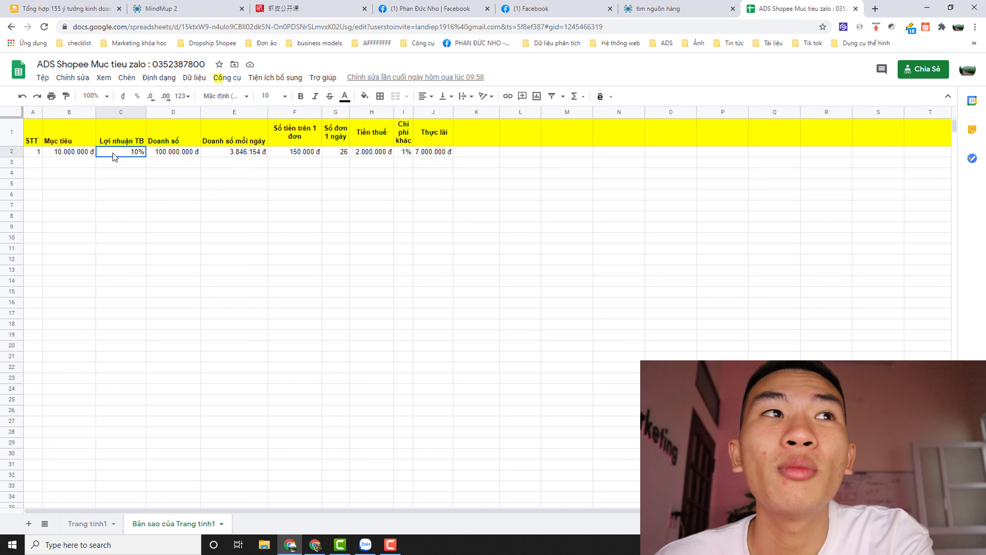
{"action": "left_click", "coordinate": [113, 152]}
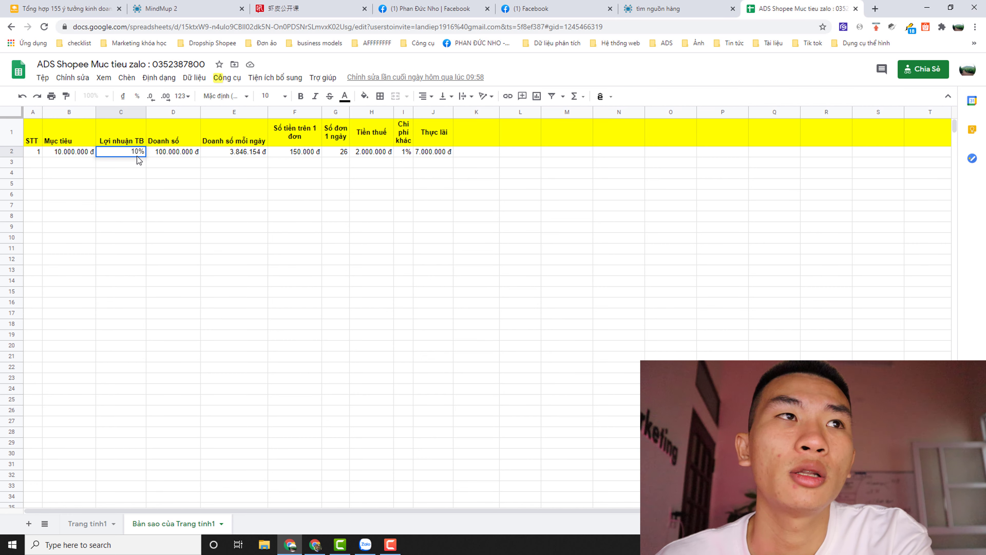
Step: Inspect the Doanh số formula in D2 and the Mục tiêu and Lợi nhuận TB cells it refers to
{"action": "left_click", "coordinate": [147, 157]}
{"action": "type", "text": "=B2/C2"}
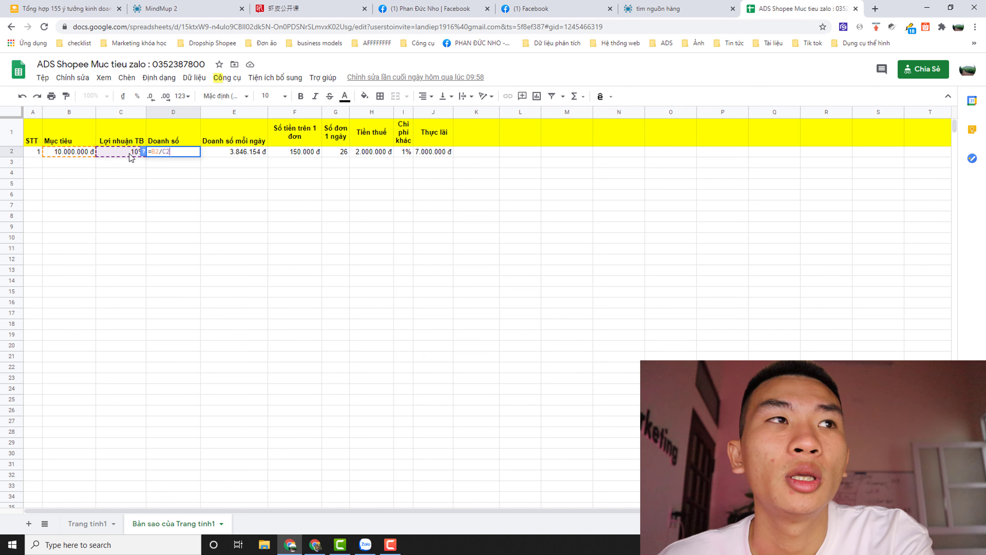
{"action": "left_click", "coordinate": [160, 183]}
{"action": "double_click", "coordinate": [85, 149]}
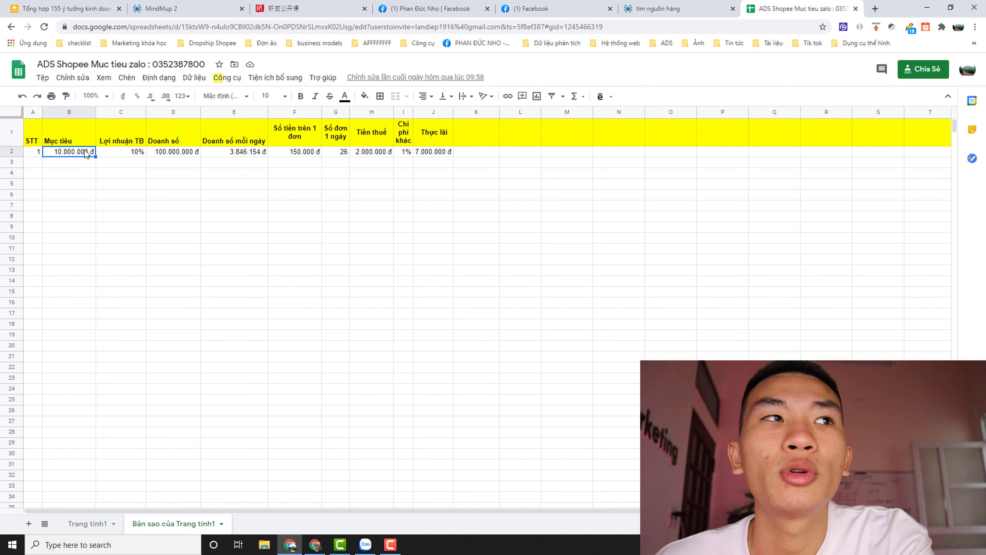
{"action": "left_click", "coordinate": [158, 197]}
{"action": "left_click", "coordinate": [119, 150]}
{"action": "left_click", "coordinate": [186, 197]}
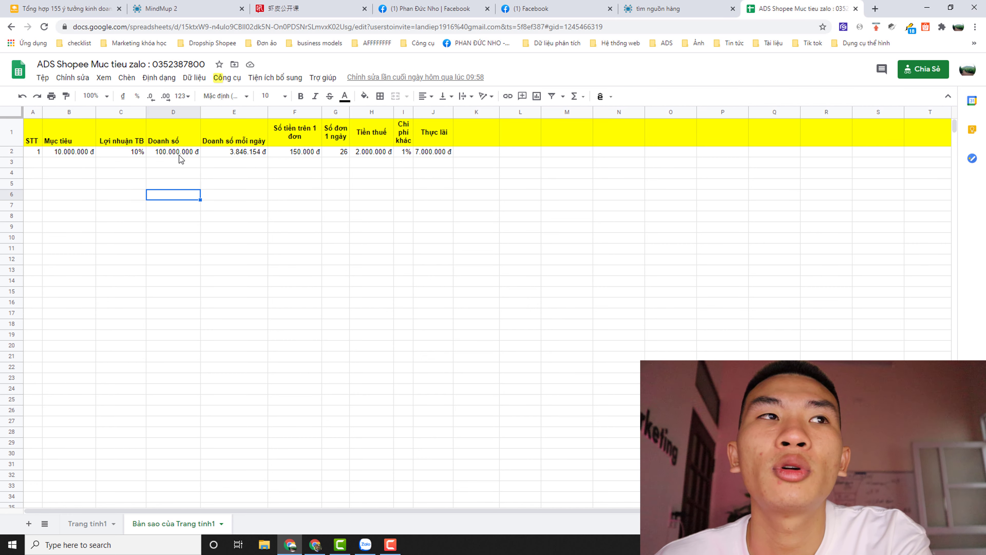
Step: Inspect the Doanh số mỗi ngày formula in E2 alongside the Doanh số cell it refers to
{"action": "left_click", "coordinate": [179, 155]}
{"action": "double_click", "coordinate": [243, 155]}
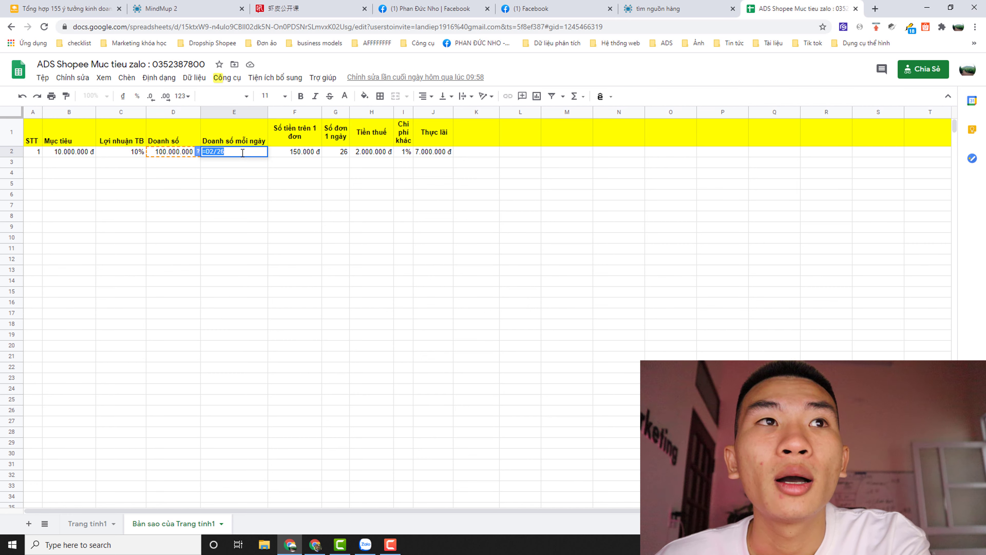
{"action": "left_click", "coordinate": [240, 175]}
{"action": "left_click", "coordinate": [250, 154]}
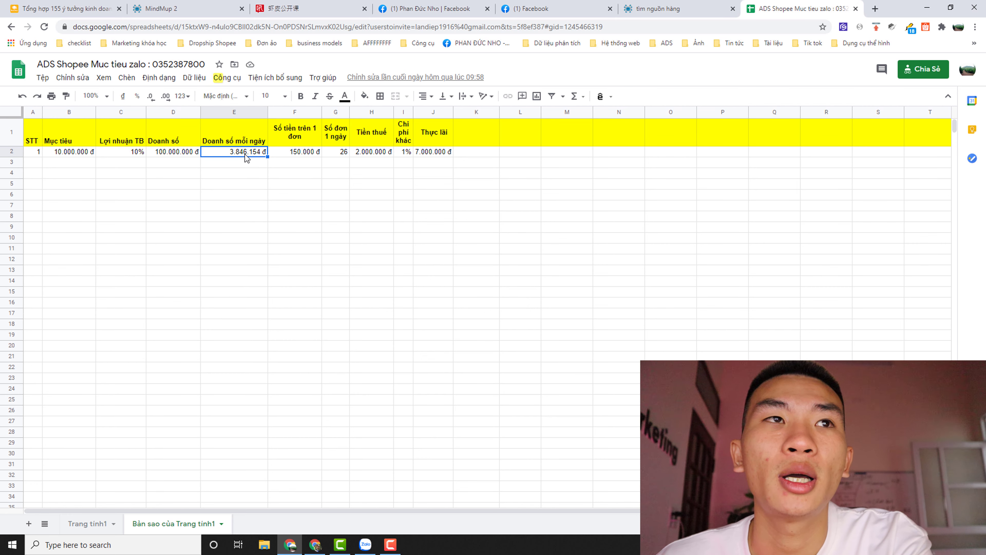
{"action": "left_click", "coordinate": [305, 196]}
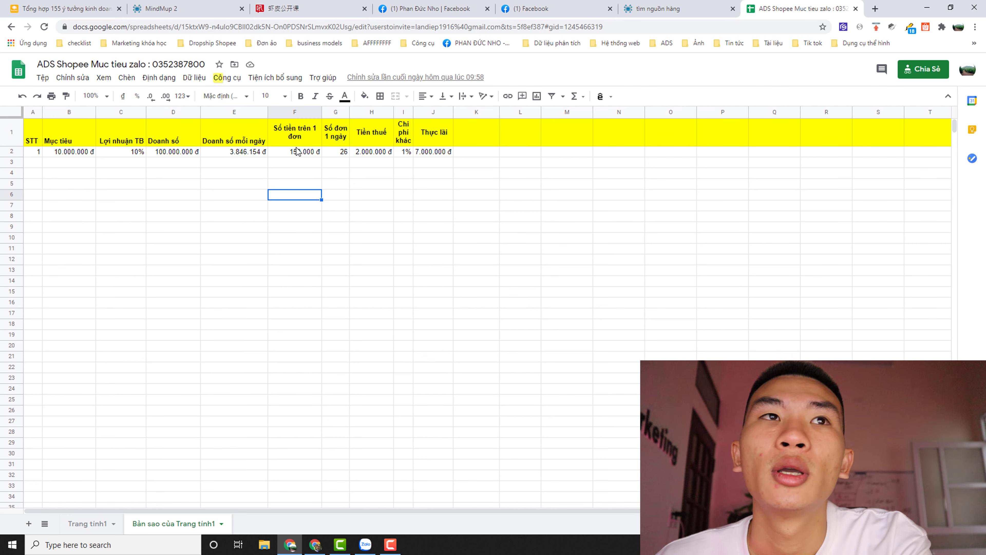
Step: Examine the Số tiền trên 1 đơn and Số đơn 1 ngày values in row 2
{"action": "left_click", "coordinate": [299, 134]}
{"action": "left_click", "coordinate": [298, 157]}
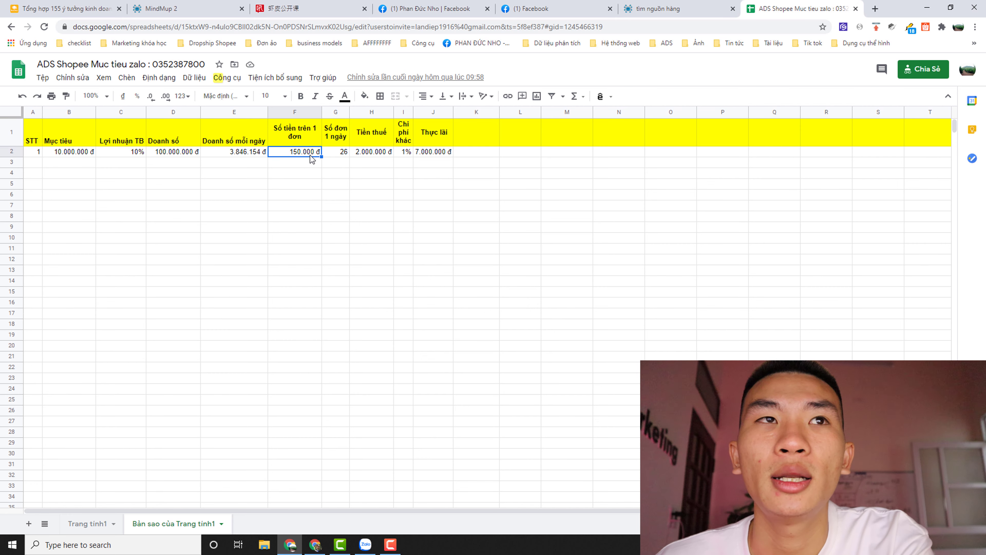
{"action": "left_click", "coordinate": [320, 186]}
{"action": "left_click", "coordinate": [313, 136]}
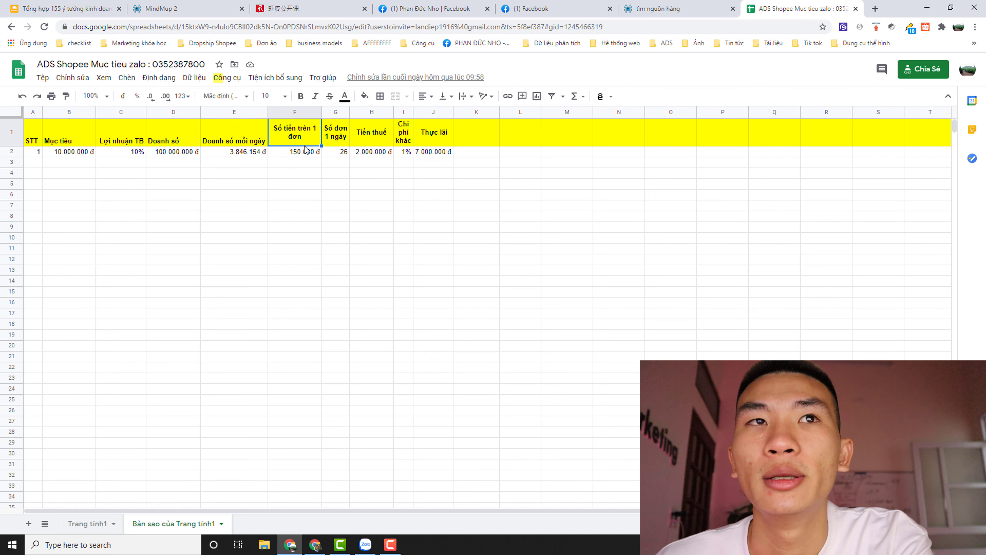
{"action": "left_click", "coordinate": [343, 153]}
{"action": "left_click", "coordinate": [368, 185]}
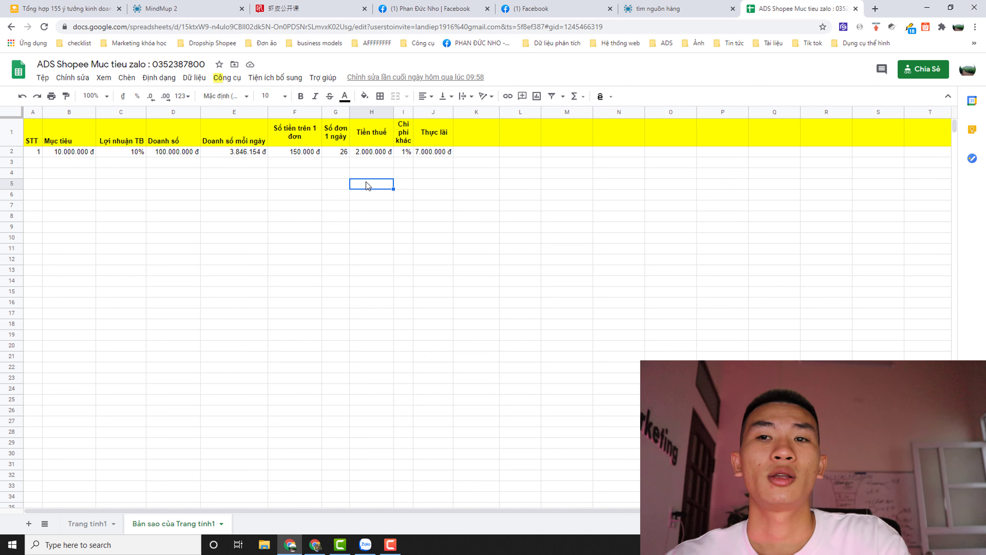
Step: Examine the Tiền thuế, Chi phí khác and Thực lãi values in row 2
{"action": "left_click", "coordinate": [371, 154]}
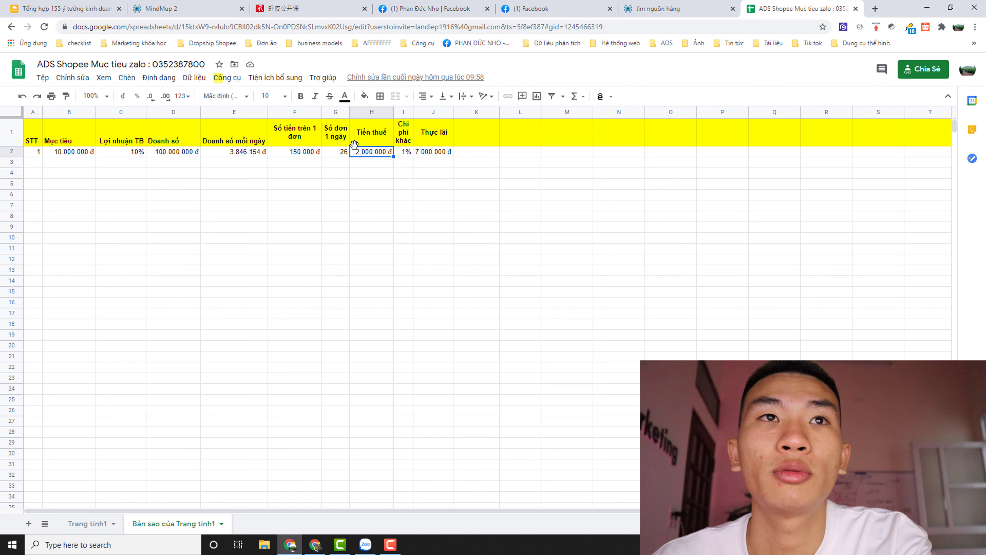
{"action": "left_click", "coordinate": [408, 152]}
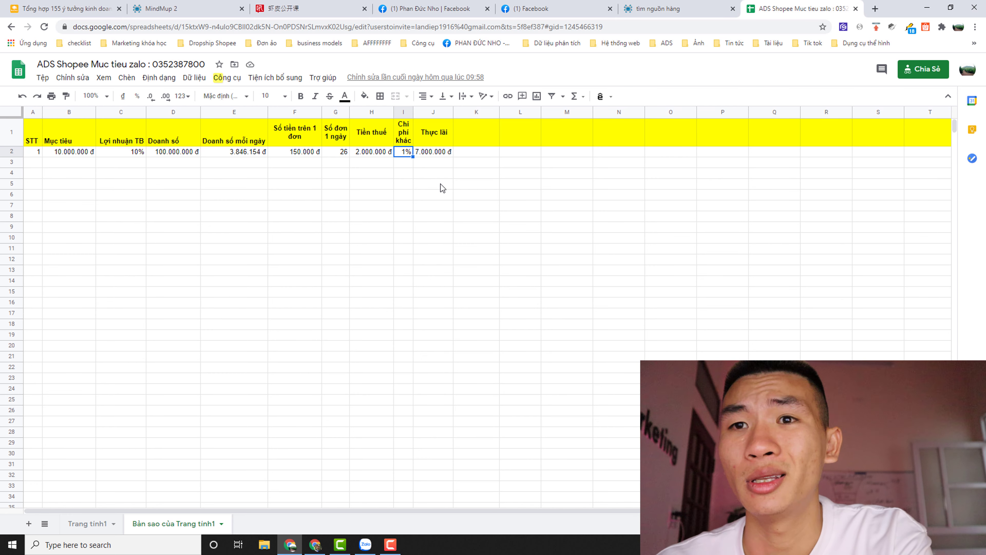
{"action": "left_click", "coordinate": [448, 154]}
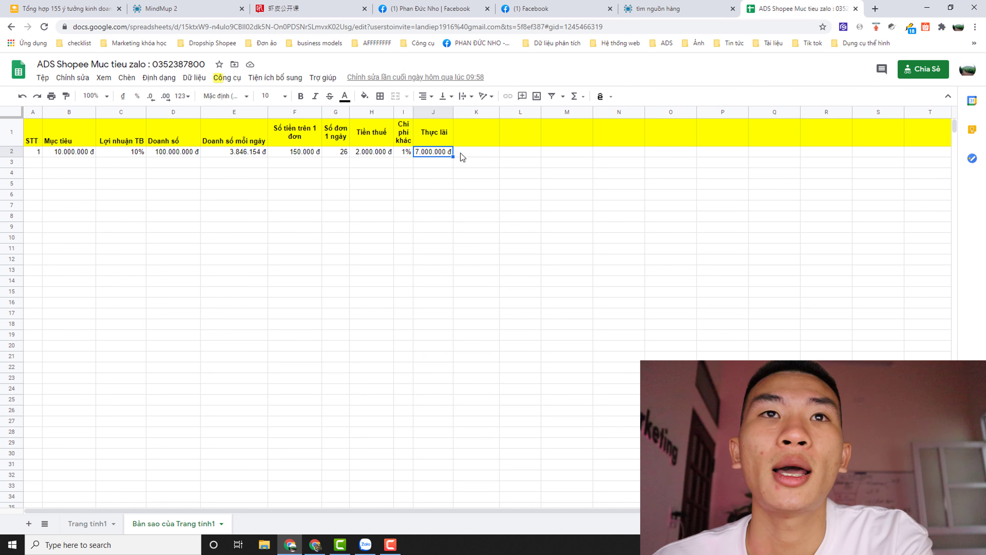
{"action": "left_click", "coordinate": [476, 173]}
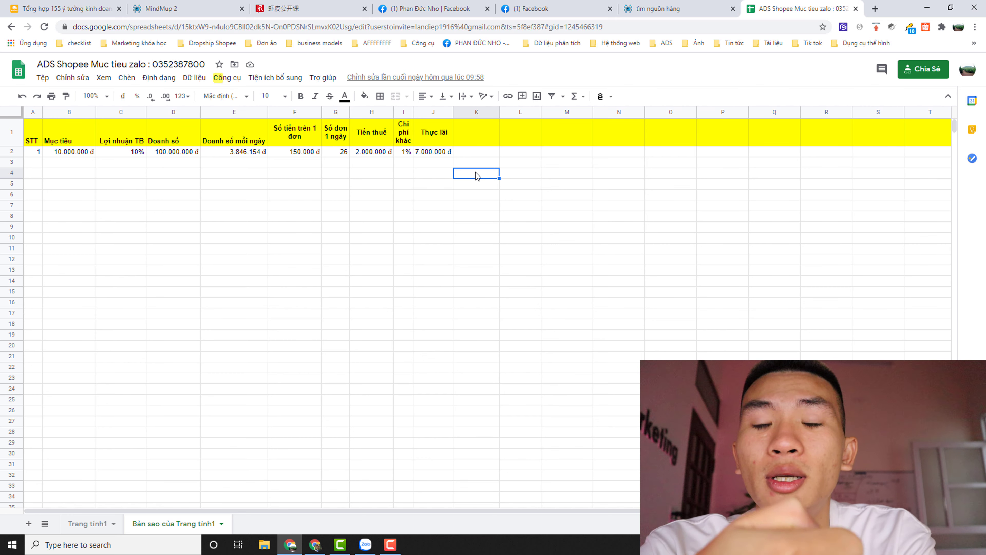
Step: Set Số tiền trên 1 đơn in F2 to 500000
{"action": "left_click", "coordinate": [338, 153]}
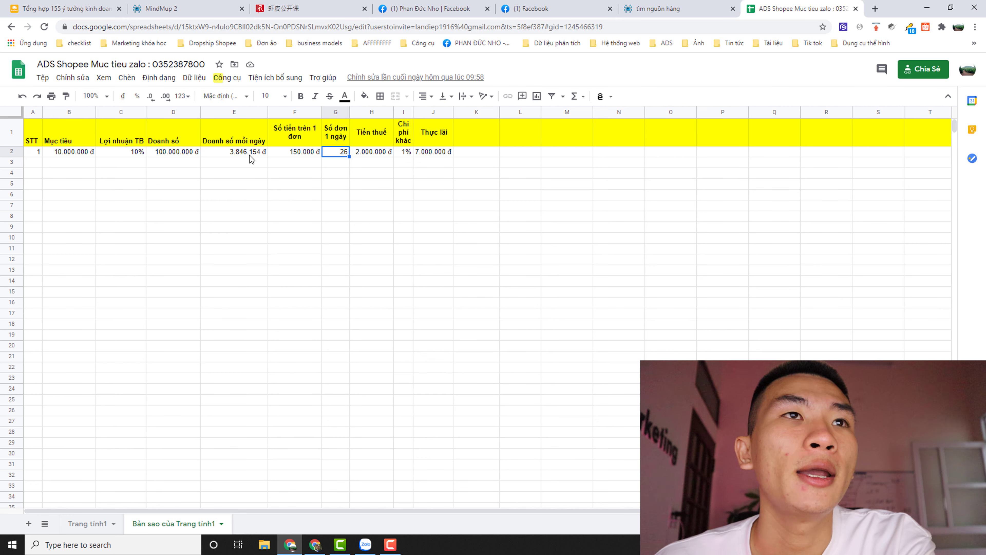
{"action": "left_click", "coordinate": [288, 151]}
{"action": "left_click", "coordinate": [304, 174]}
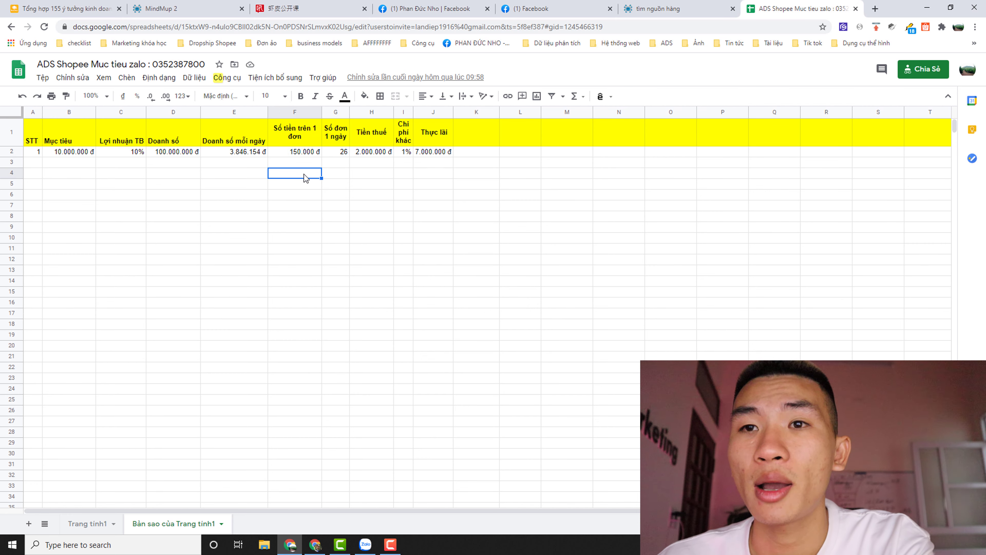
{"action": "double_click", "coordinate": [303, 151]}
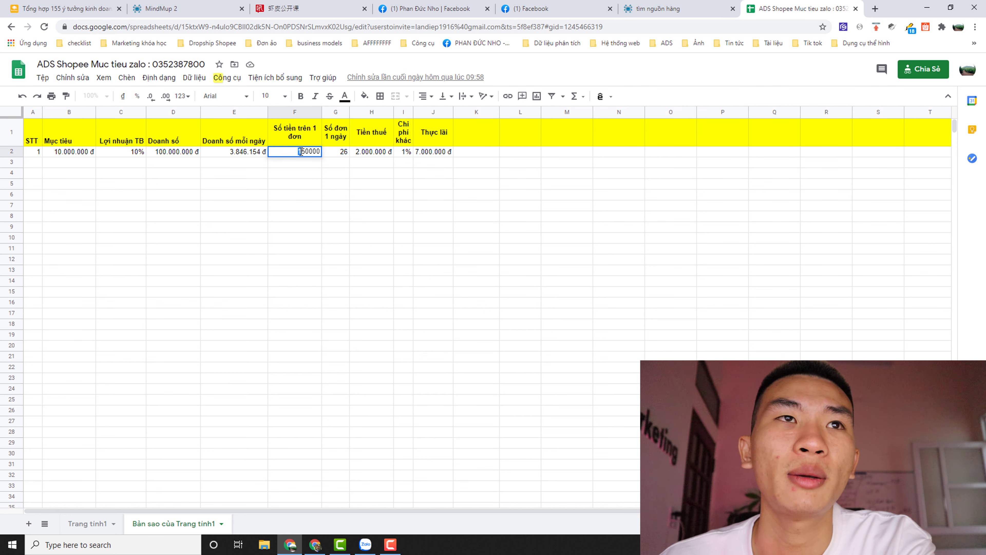
{"action": "double_click", "coordinate": [304, 151]}
{"action": "type", "text": "500.00"}
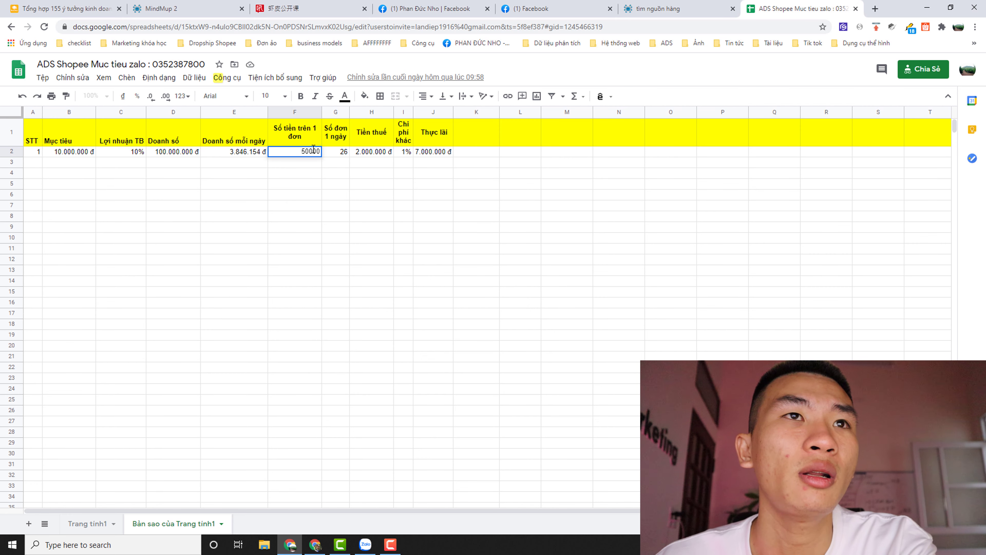
{"action": "type", "text": "0"}
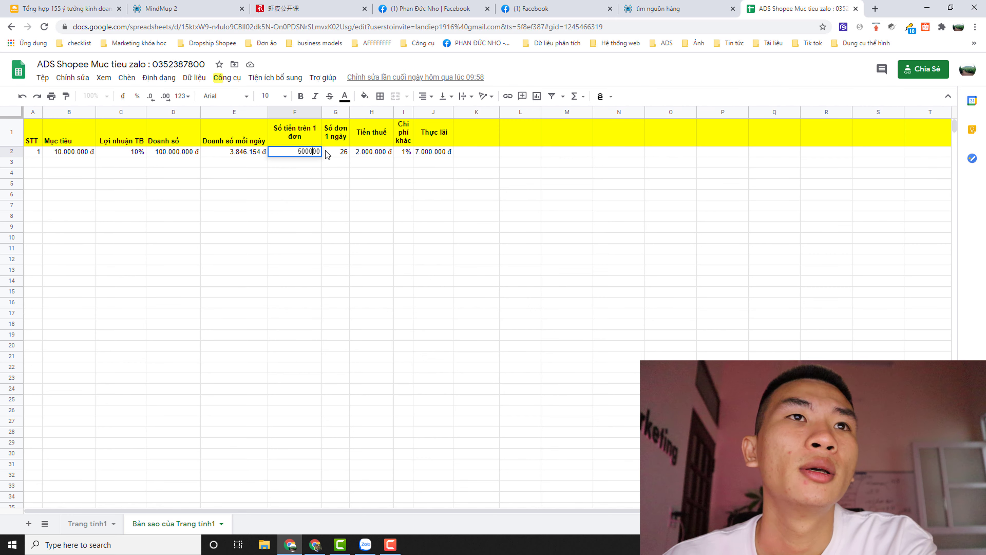
{"action": "key", "text": "Return"}
Step: Inspect the Số đơn 1 ngày formula in G2, and check the mind map briefly before returning to the spreadsheet
{"action": "left_click", "coordinate": [326, 151]}
{"action": "type", "text": "=E2/F2"}
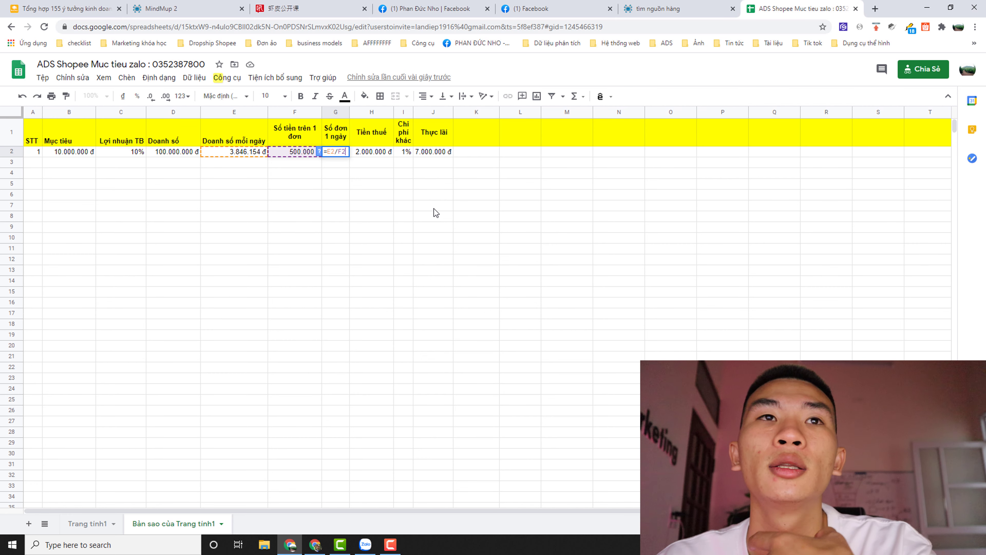
{"action": "left_click", "coordinate": [434, 208]}
{"action": "left_click", "coordinate": [341, 153]}
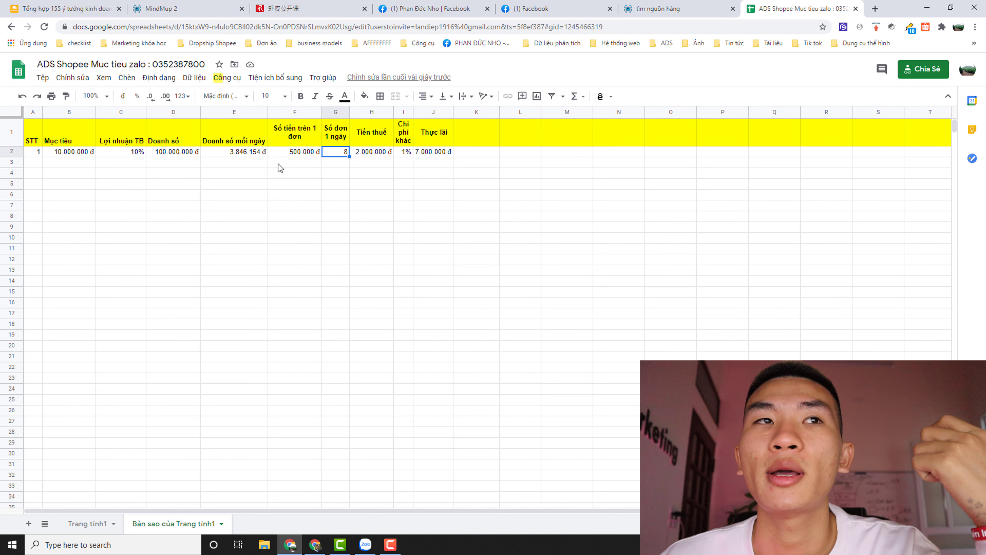
{"action": "left_click", "coordinate": [676, 8]}
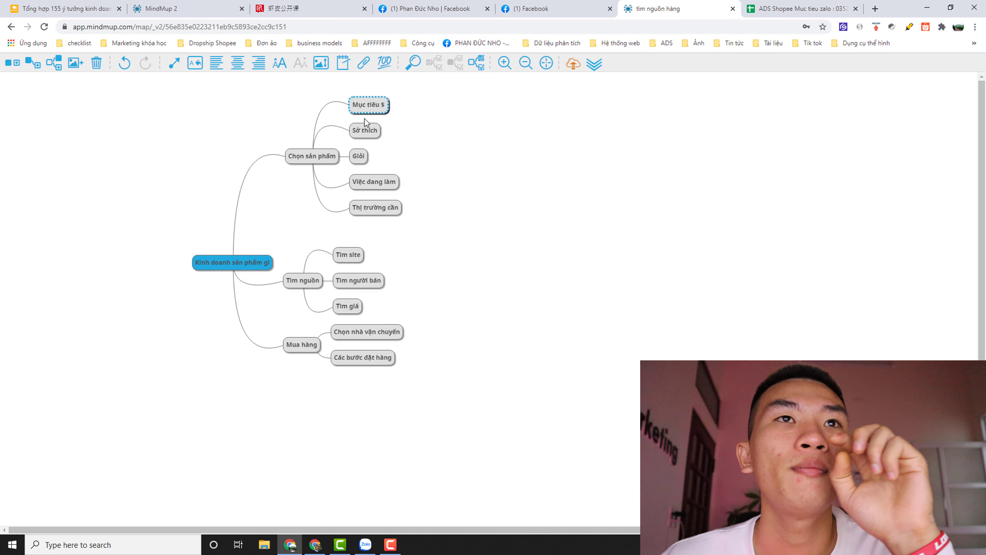
{"action": "left_click", "coordinate": [800, 8]}
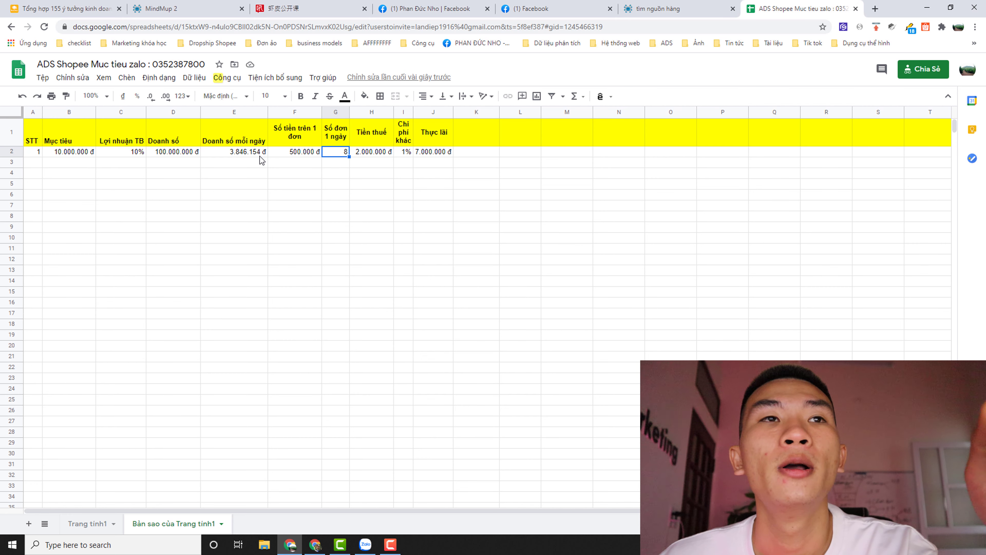
Step: Set Số tiền trên 1 đơn in F2 to 30000 and check Số đơn 1 ngày
{"action": "left_click", "coordinate": [306, 154]}
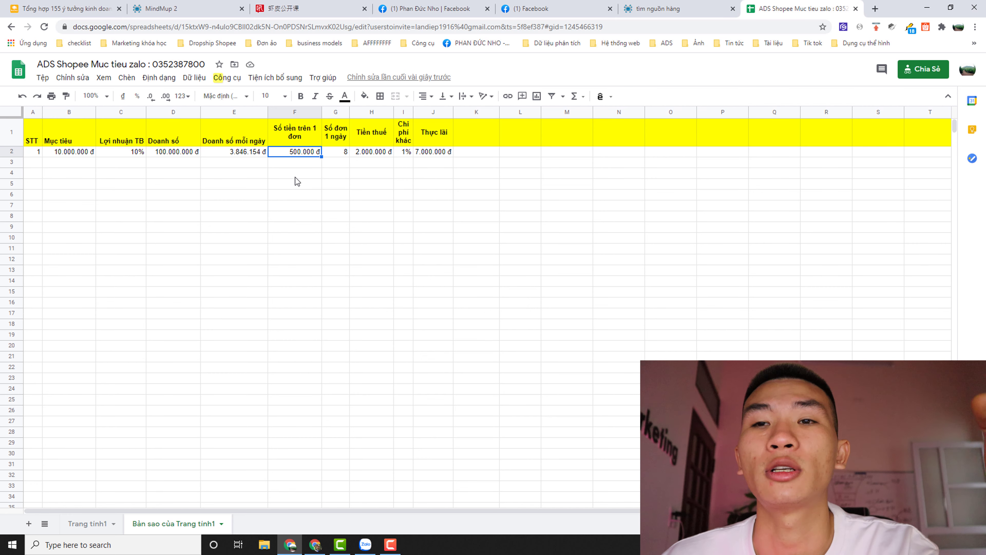
{"action": "double_click", "coordinate": [291, 152]}
{"action": "type", "text": "300"}
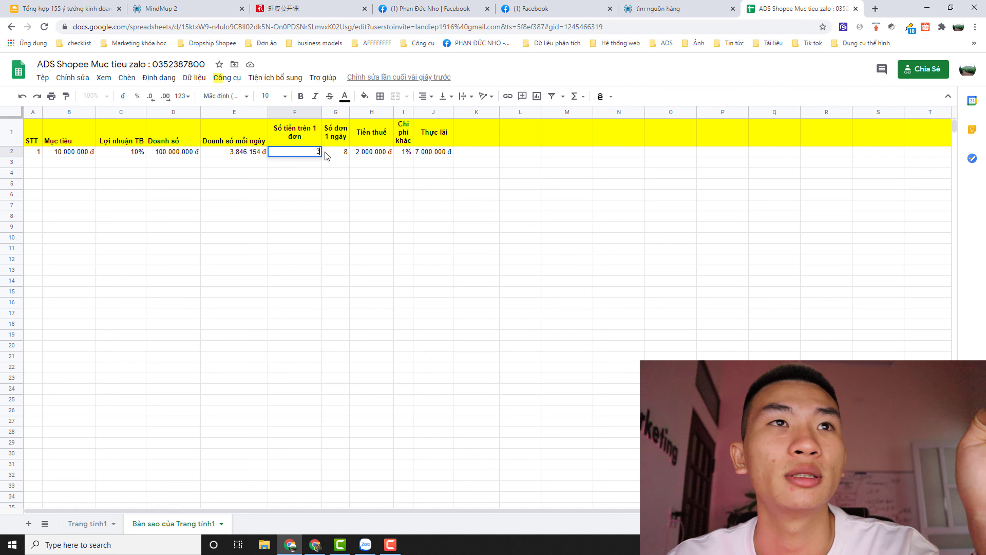
{"action": "type", "text": "0"}
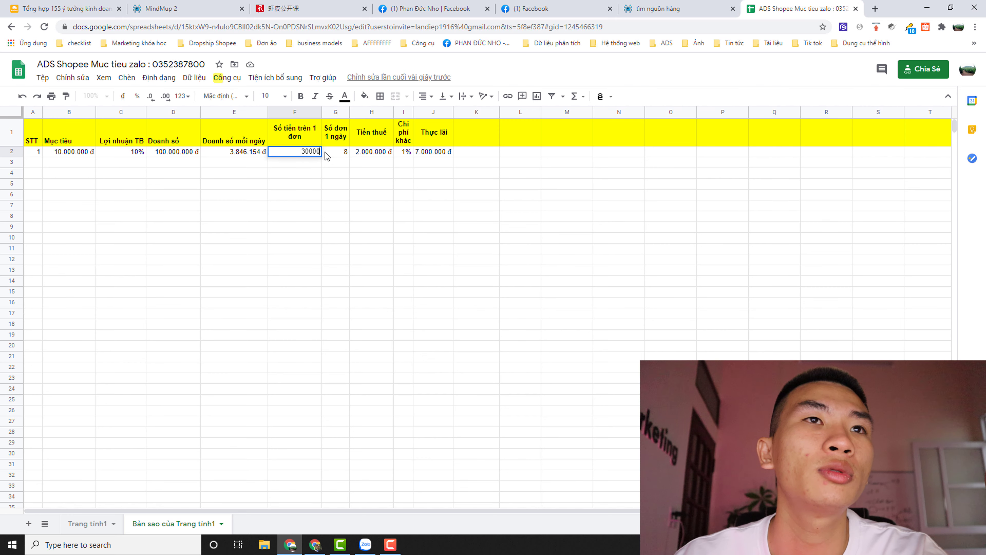
{"action": "key", "text": "Return"}
{"action": "left_click", "coordinate": [337, 152]}
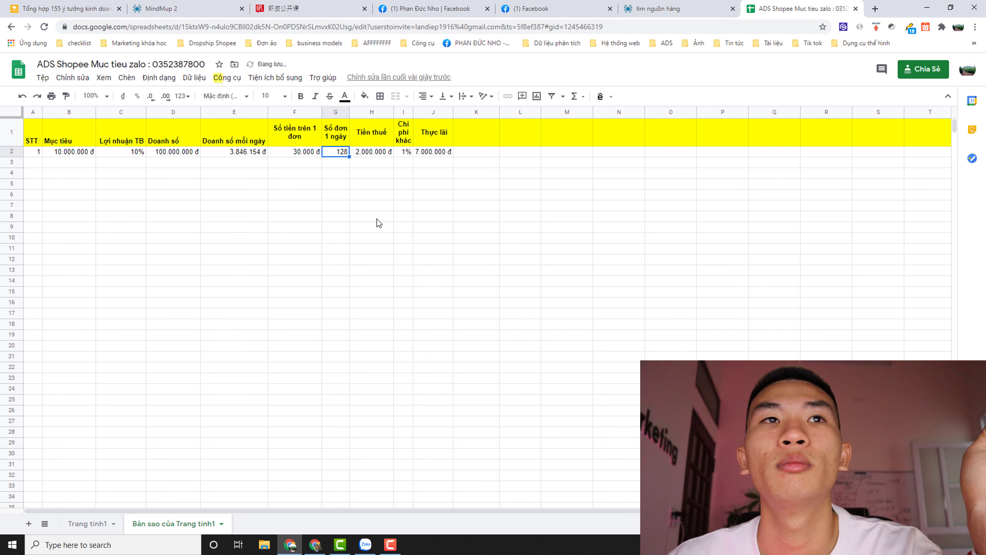
Step: Set Số tiền trên 1 đơn in F2 to 300000
{"action": "double_click", "coordinate": [320, 151]}
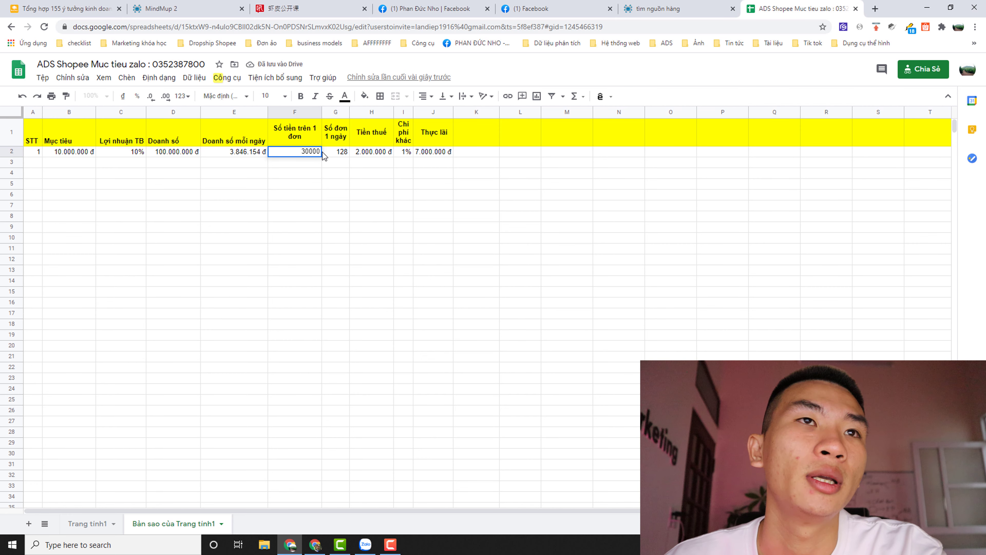
{"action": "type", "text": "0"}
{"action": "left_click", "coordinate": [334, 180]}
{"action": "key", "text": "Down"}
{"action": "key", "text": "Right"}
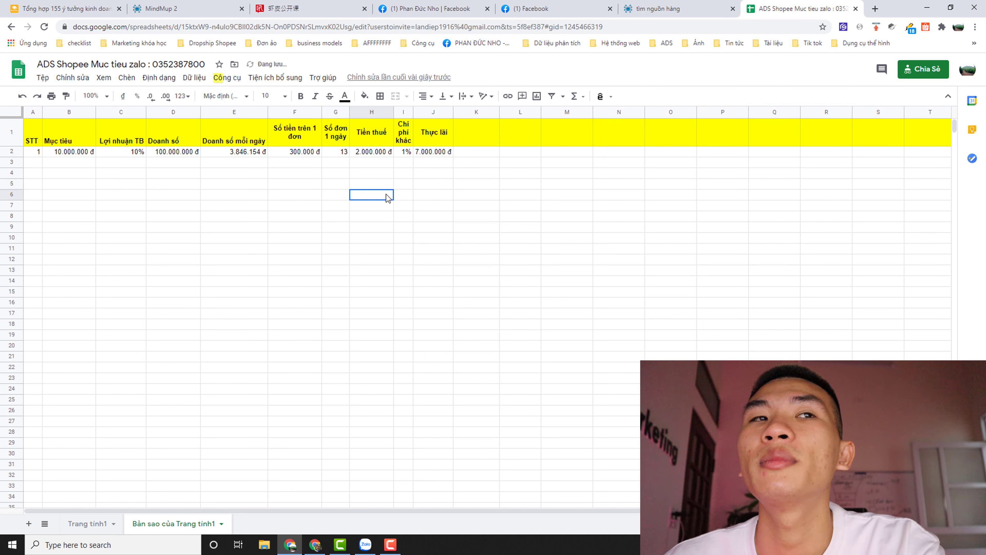
Step: Review the Số tiền trên 1 đơn value in F2 together with the other income-target figures across row 2
{"action": "left_click", "coordinate": [328, 155]}
{"action": "left_click", "coordinate": [314, 153]}
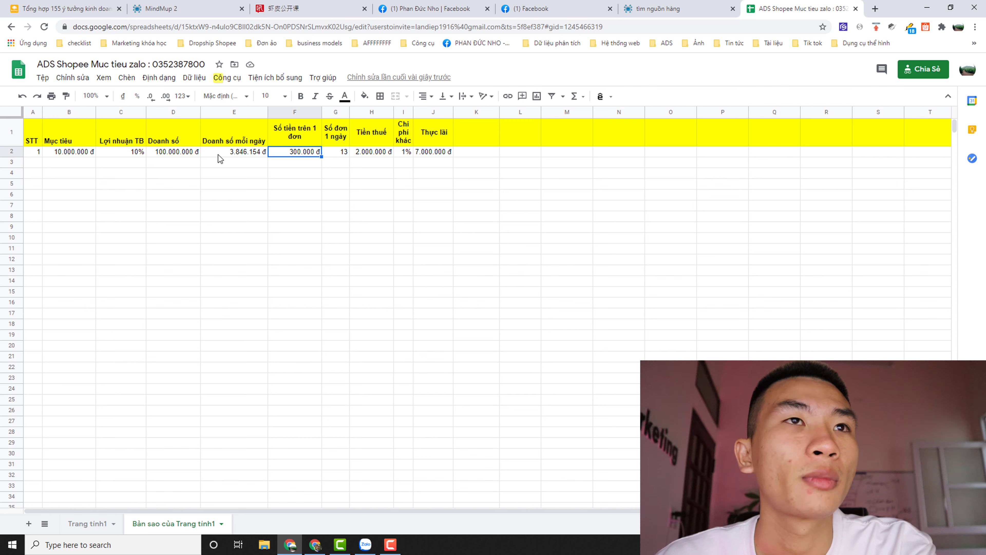
{"action": "left_click_drag", "start_coordinate": [468, 155], "coordinate": [55, 153]}
{"action": "left_click", "coordinate": [257, 198]}
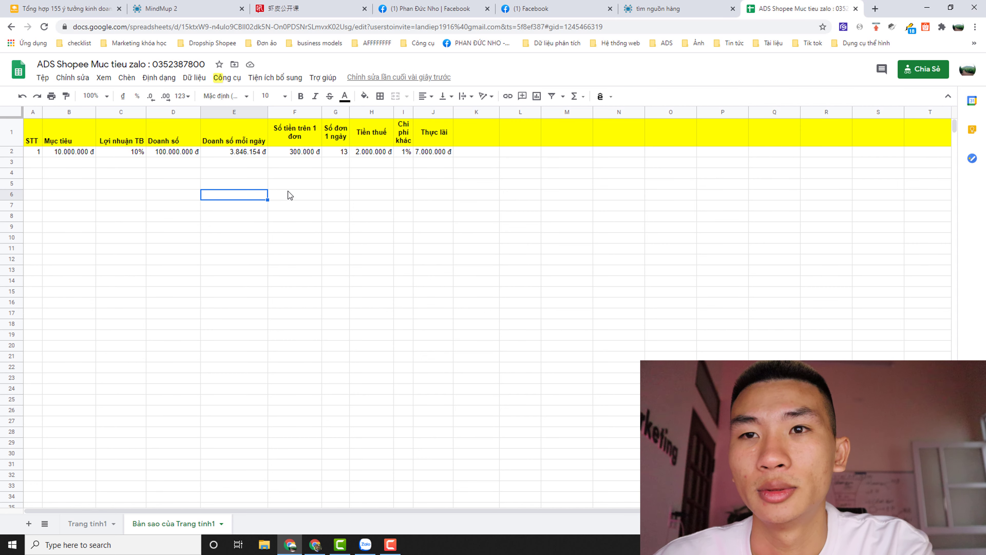
Step: Switch to the MindMup product-sourcing mind map and select the Sở thích node under Chọn sản phẩm
{"action": "left_click", "coordinate": [656, 7]}
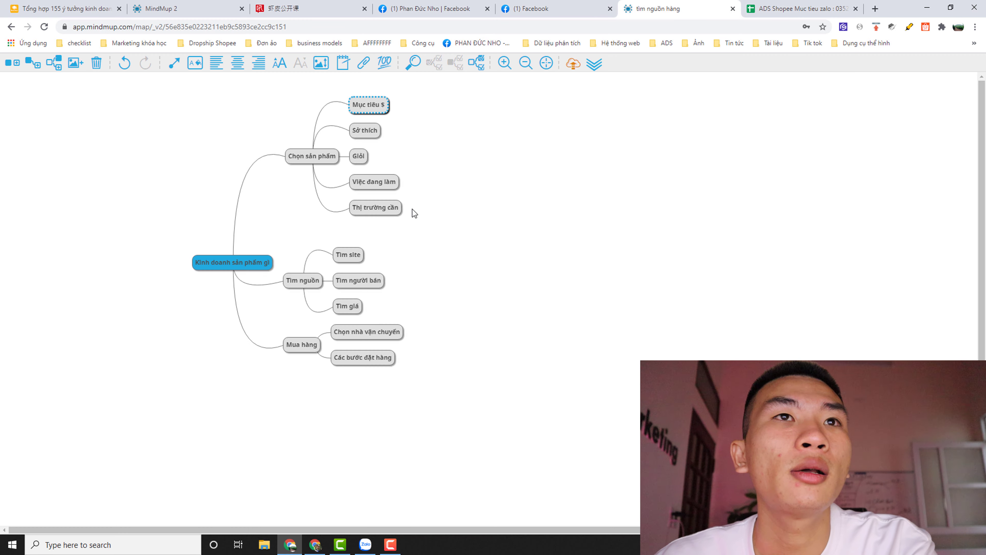
{"action": "left_click", "coordinate": [367, 134]}
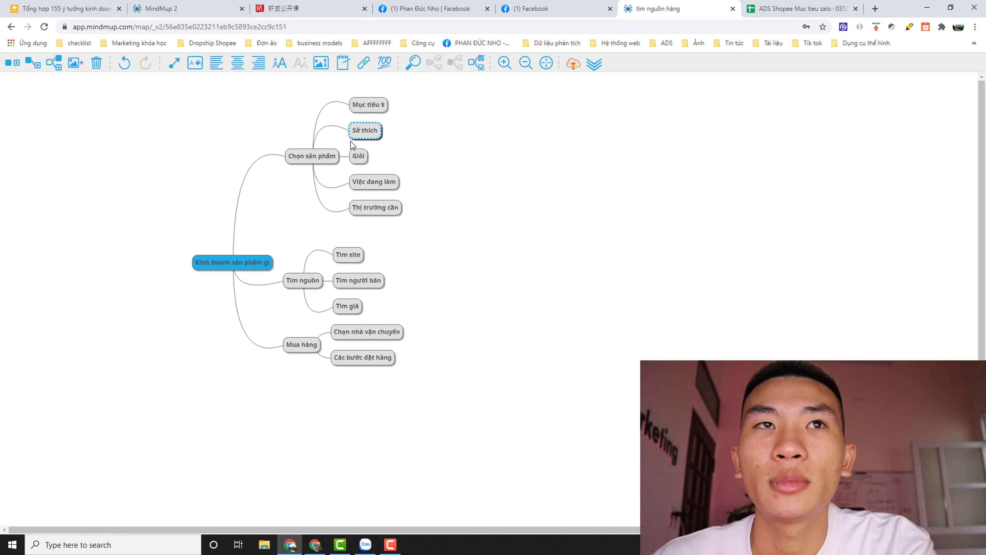